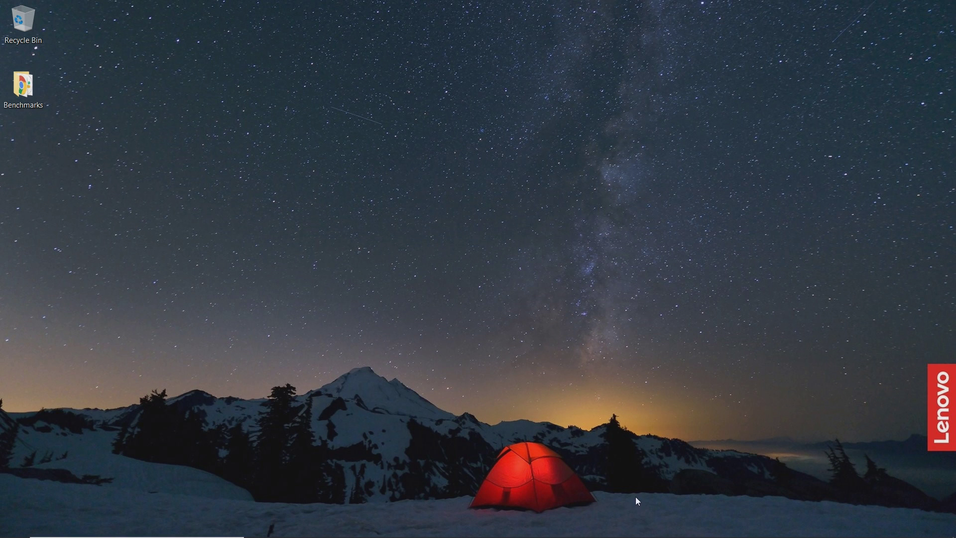
Bring up the Chrome window with the PCWorld homepage from the taskbar's Chrome previews.
mouse_move(633, 536)
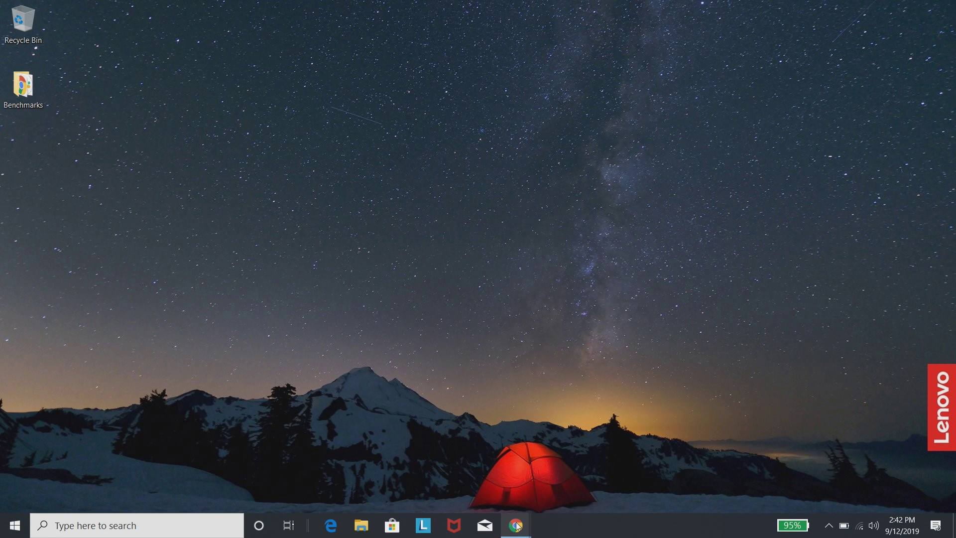
Snap PCWorld to the right half and fill the left half with GitHub Releases.
mouse_move(516, 525)
click(414, 470)
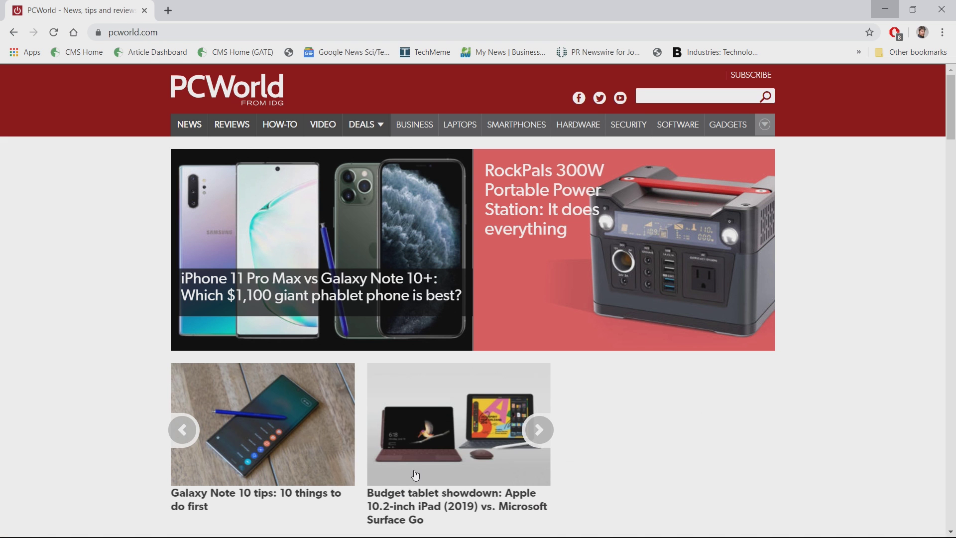
key(super+Right)
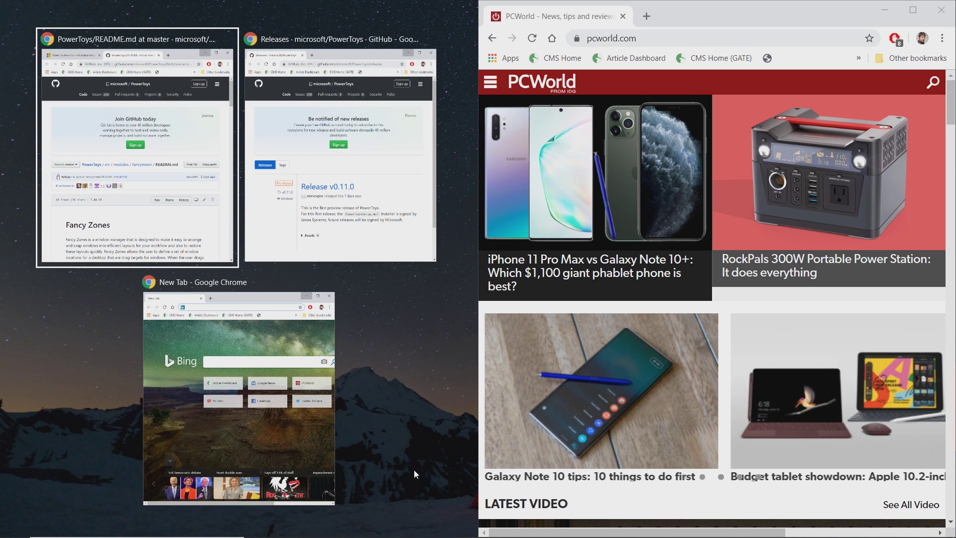
click(350, 210)
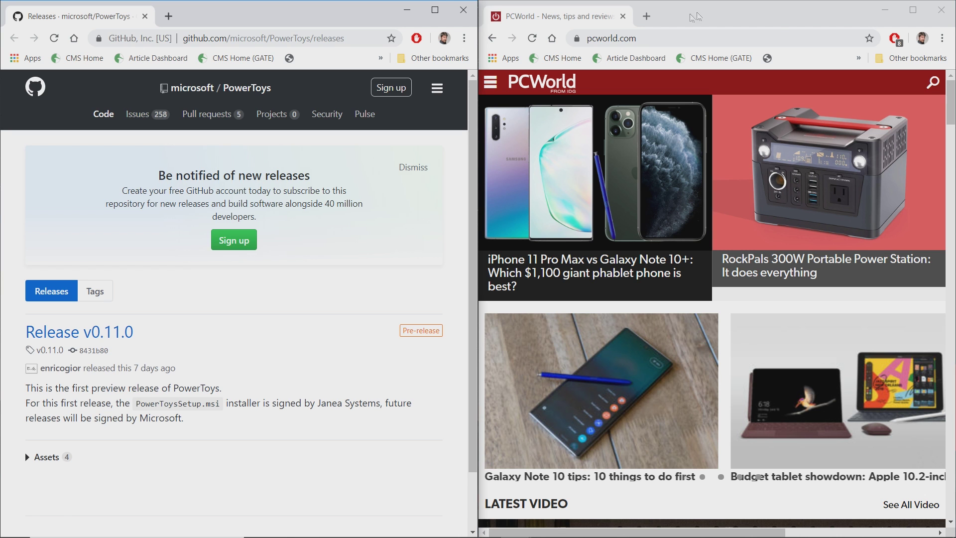
click(749, 23)
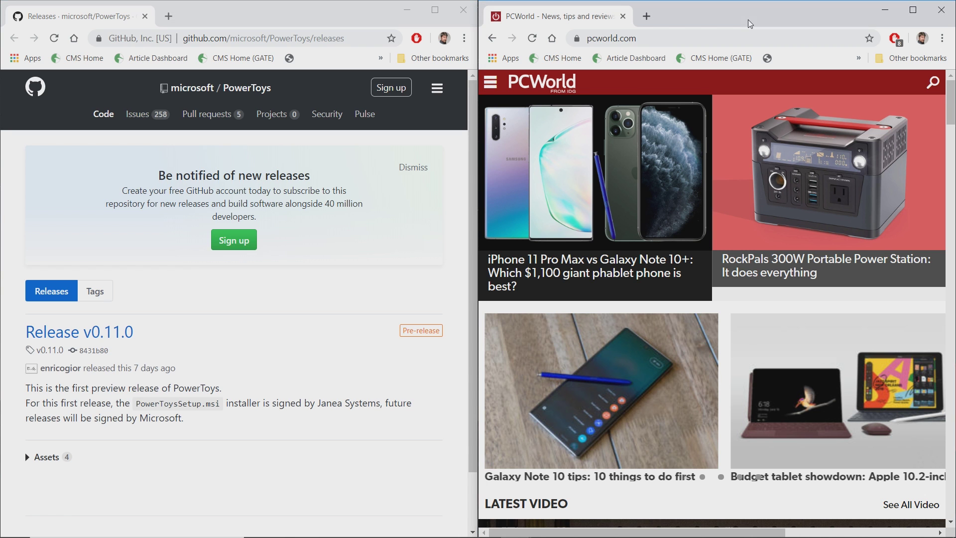
Snap PCWorld to the top-right quarter, put New Tab below it, and scroll the Bing page.
drag(761, 14, 953, 3)
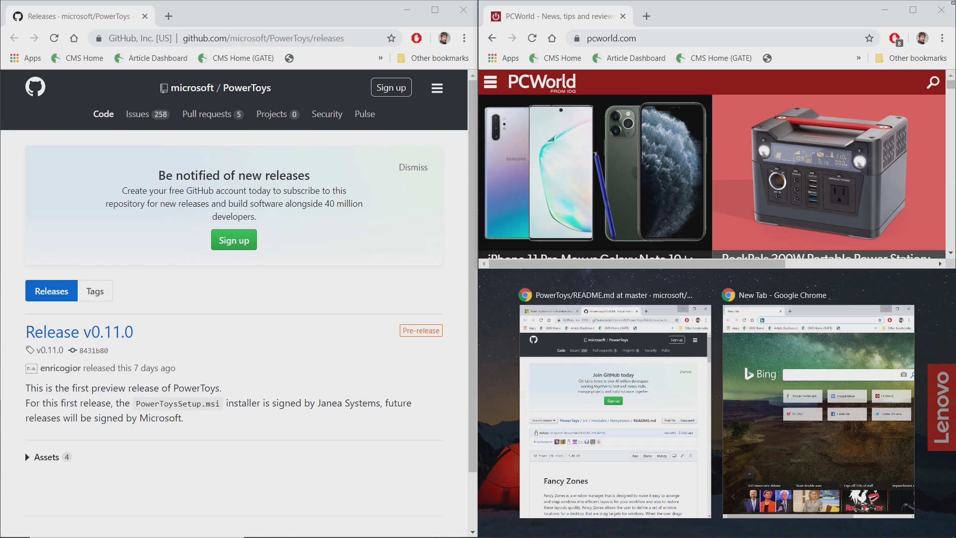
click(786, 356)
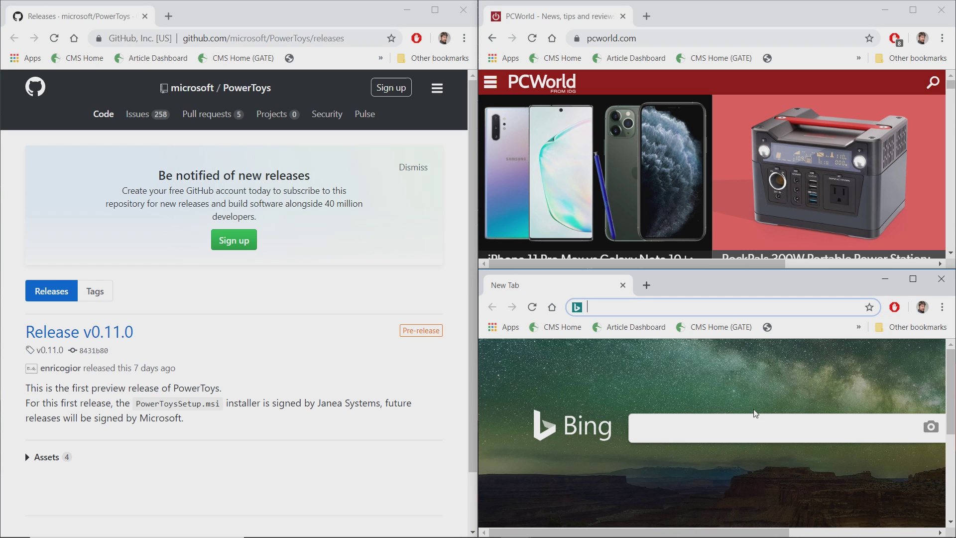
click(921, 386)
scroll(930, 383, down, 3)
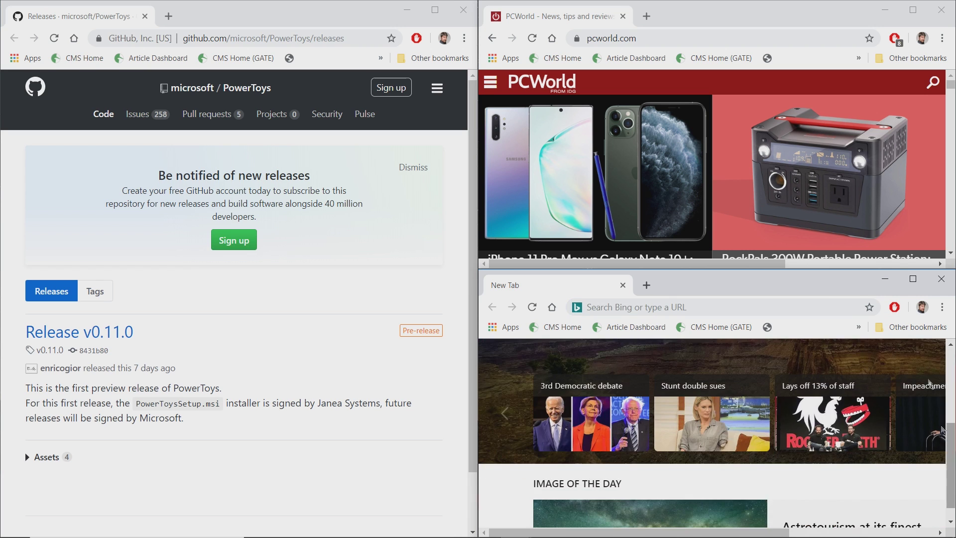
scroll(812, 167, down, 5)
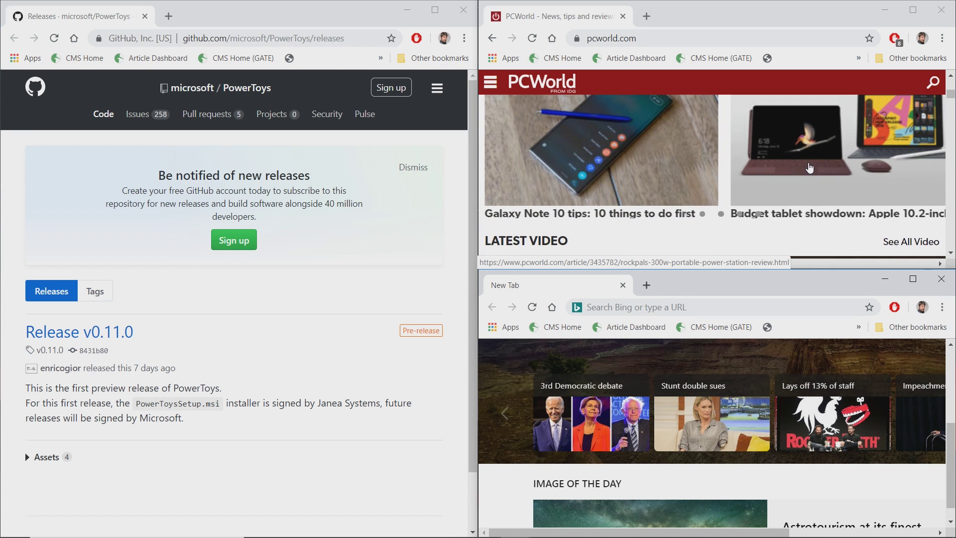
scroll(810, 167, down, 2)
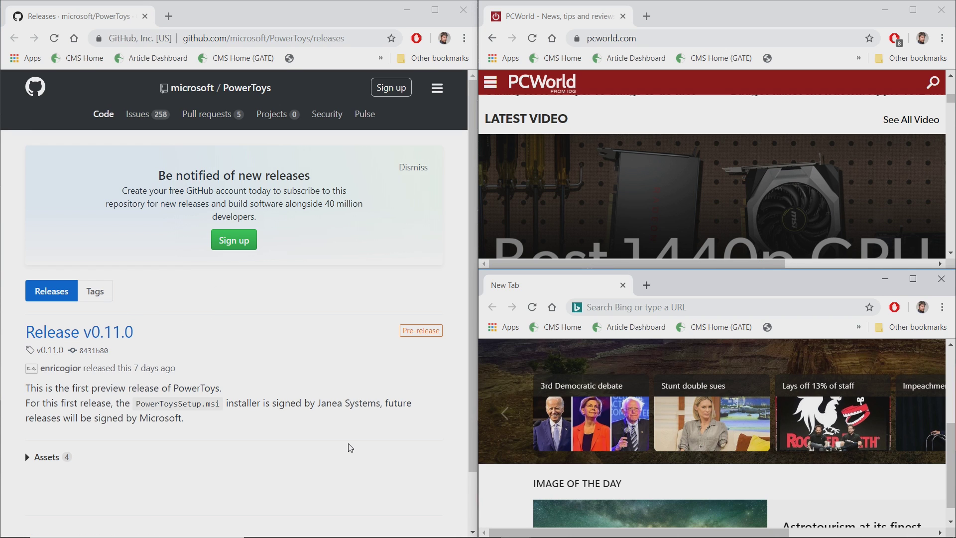
mouse_move(391, 536)
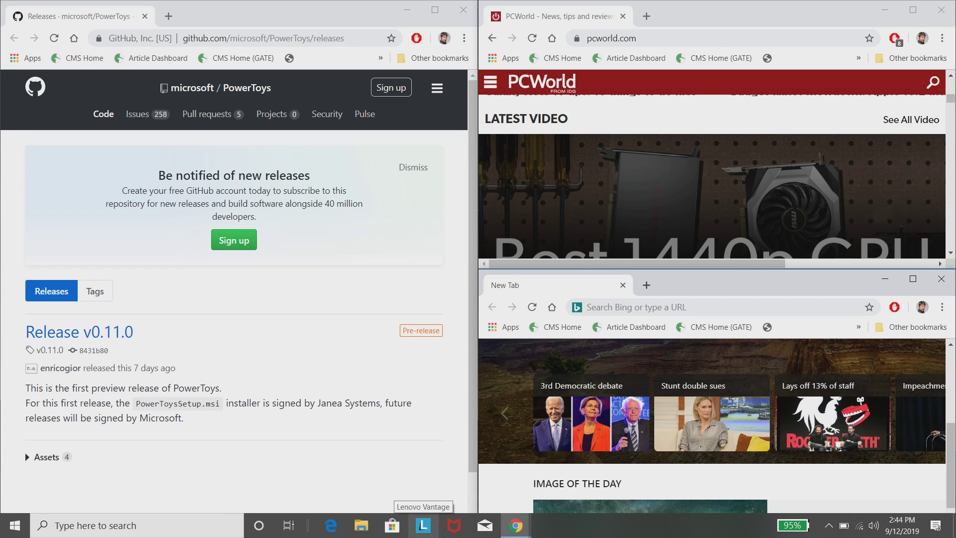
click(829, 526)
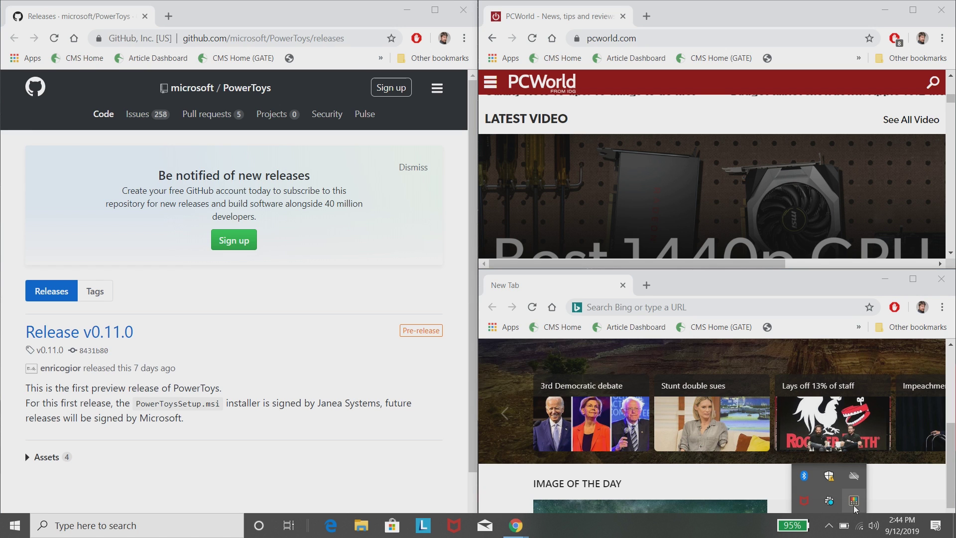
Enable and save FancyZones and Shortcut Guide, preview the Shortcut Guide, and maximize Settings.
click(855, 501)
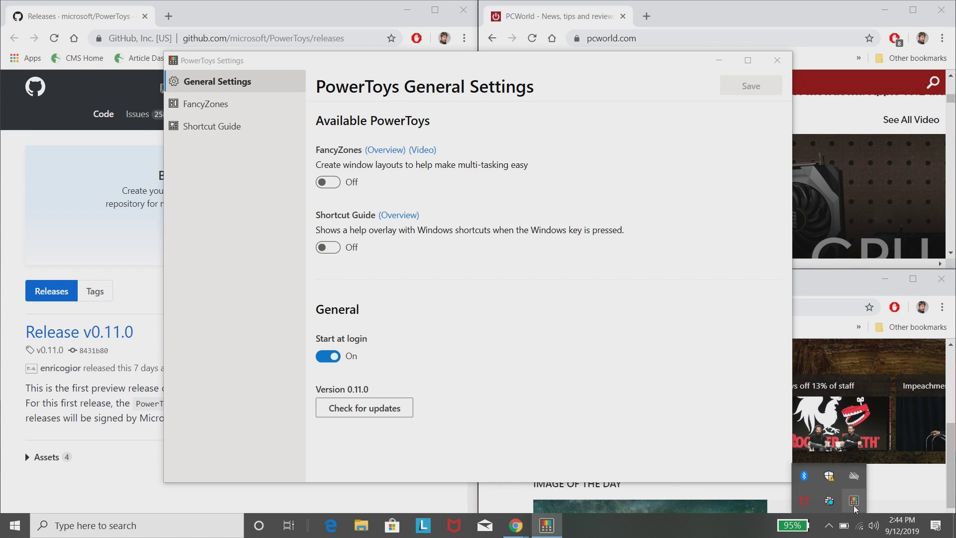
click(333, 183)
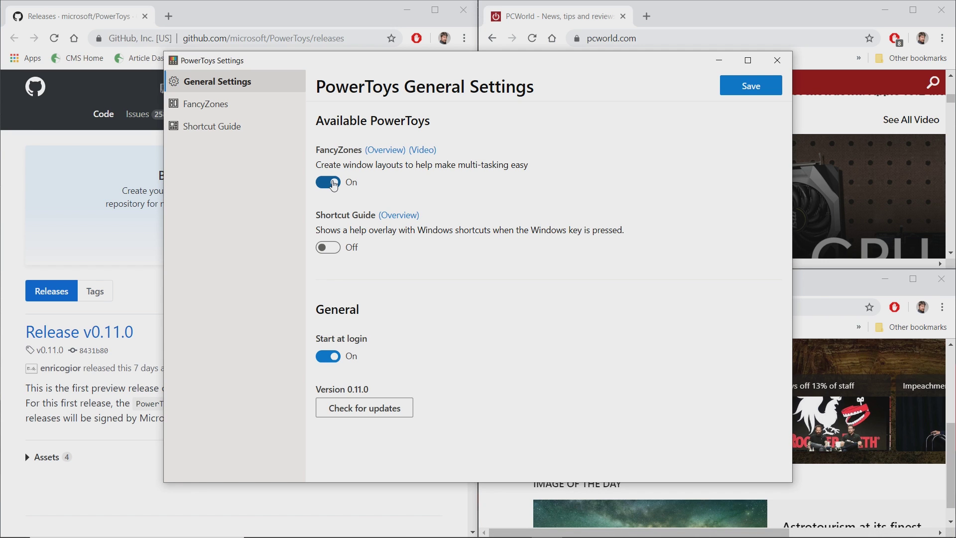
click(335, 252)
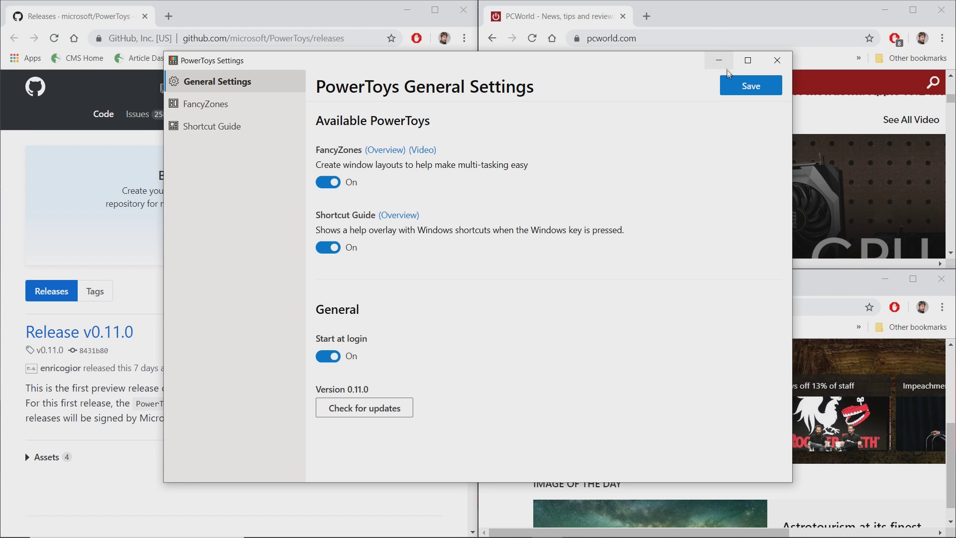
click(740, 91)
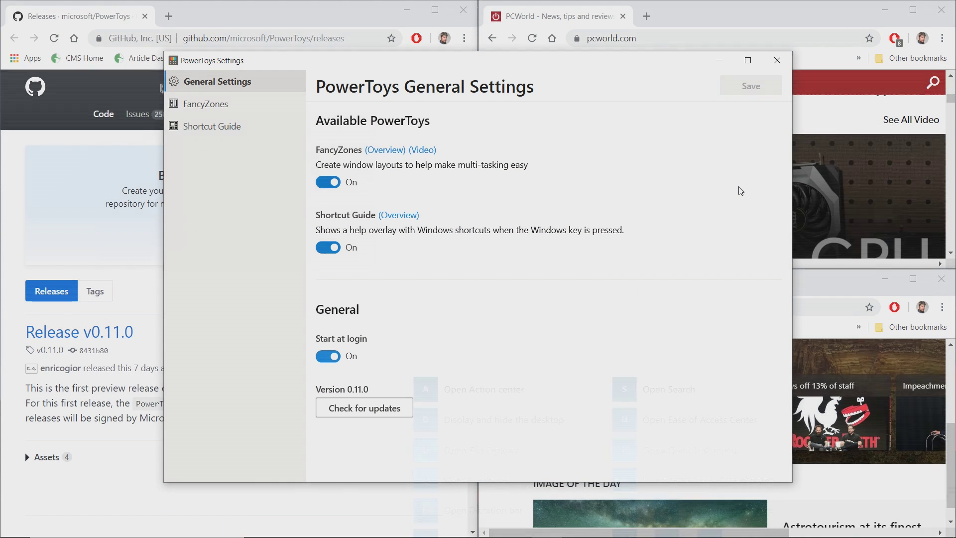
key(super)
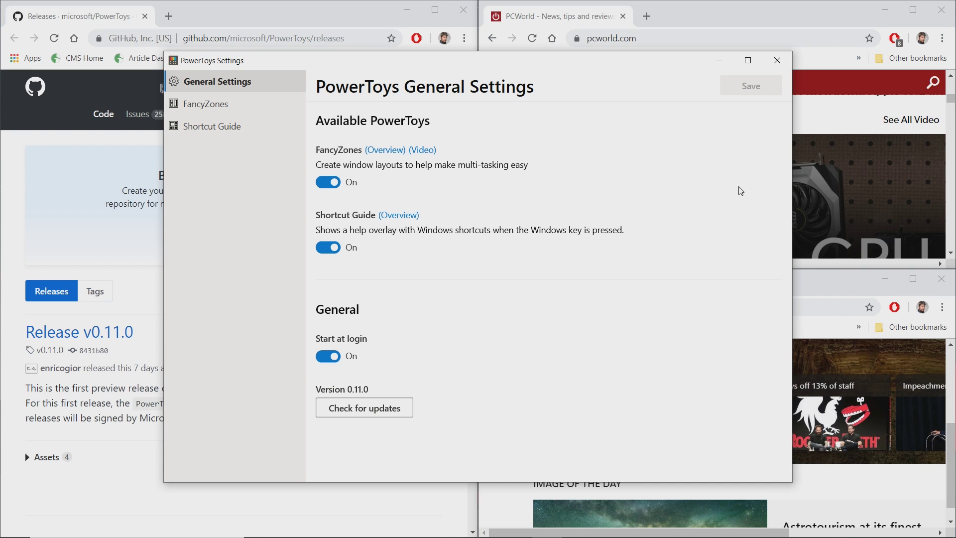
key(super+Up)
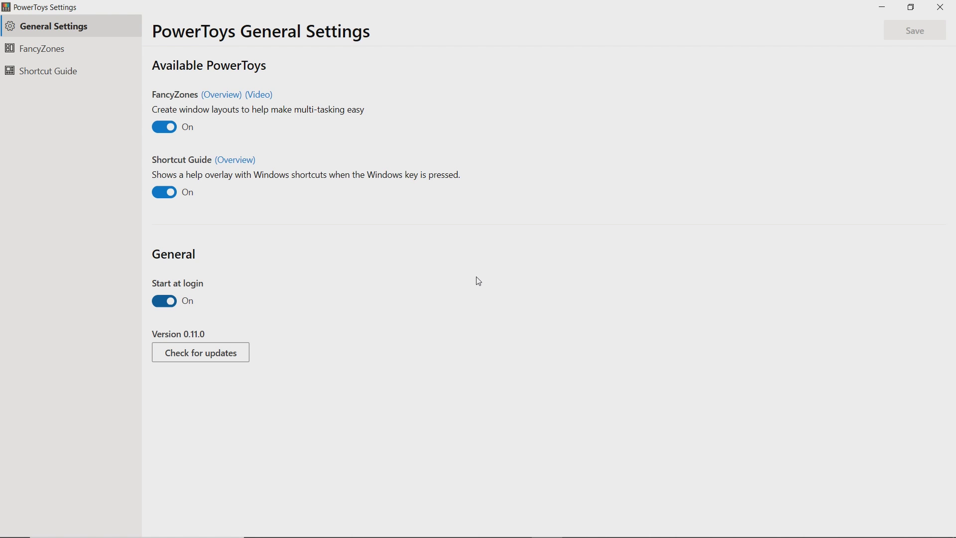
Go to the FancyZones page and launch Edit zones to bring up the layout editor.
click(59, 49)
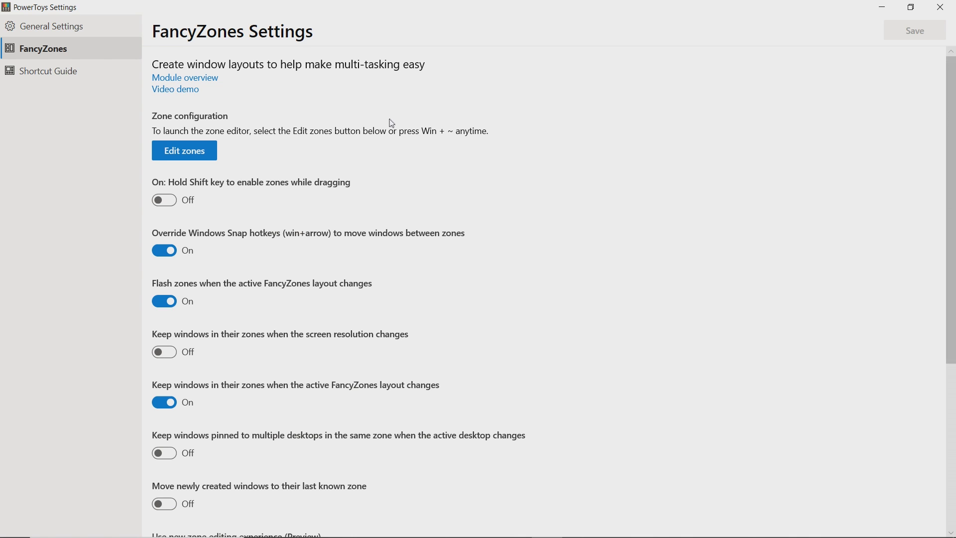
click(205, 151)
click(883, 5)
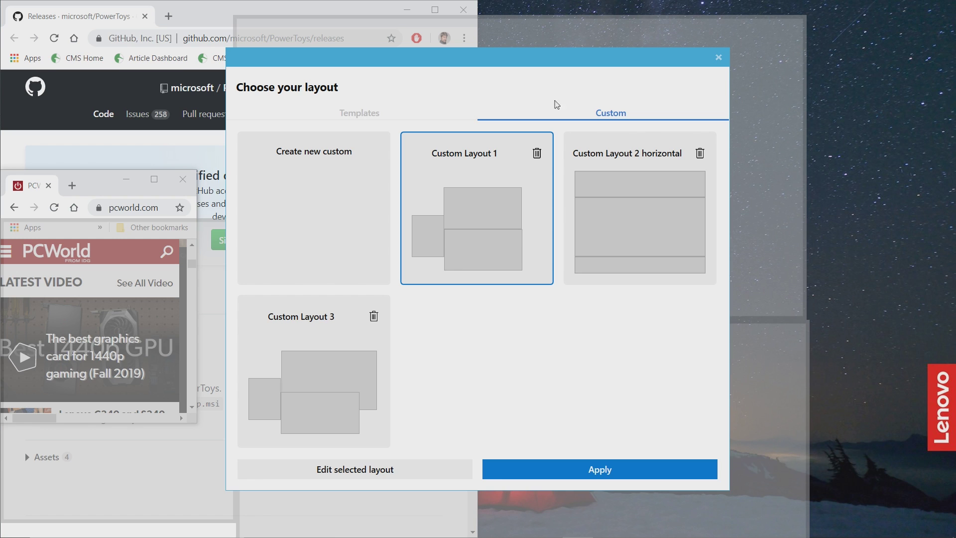
On the Templates tab, pick the Columns template with the zone count at 3.
click(361, 116)
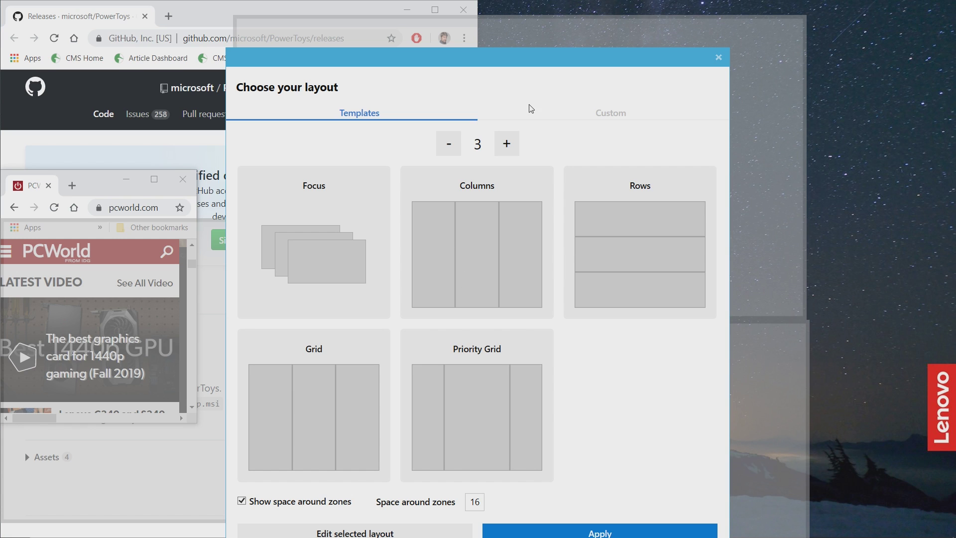
click(508, 146)
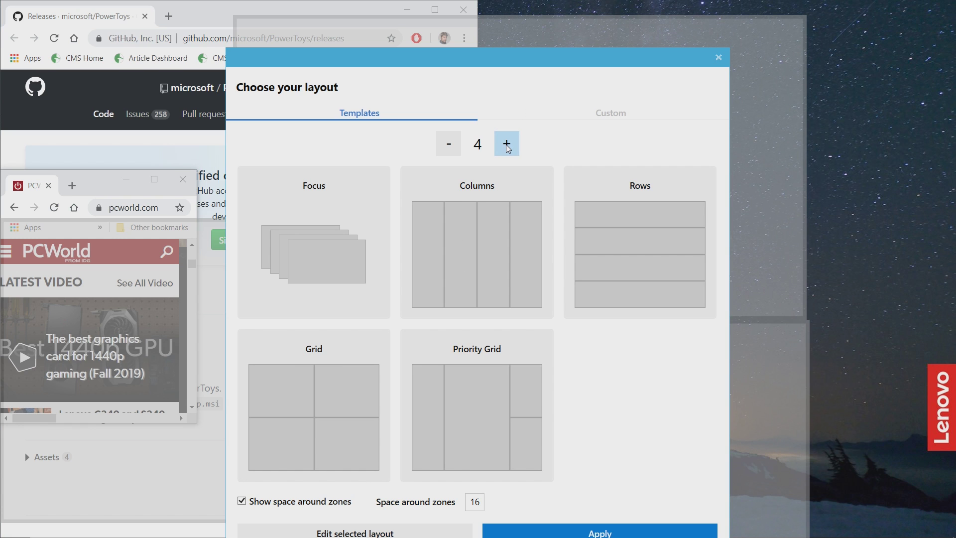
click(455, 138)
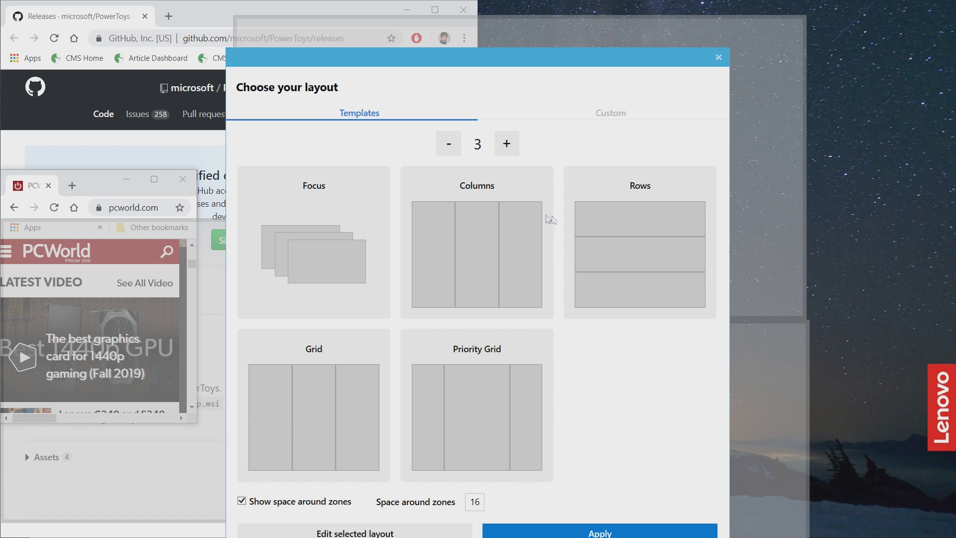
click(532, 236)
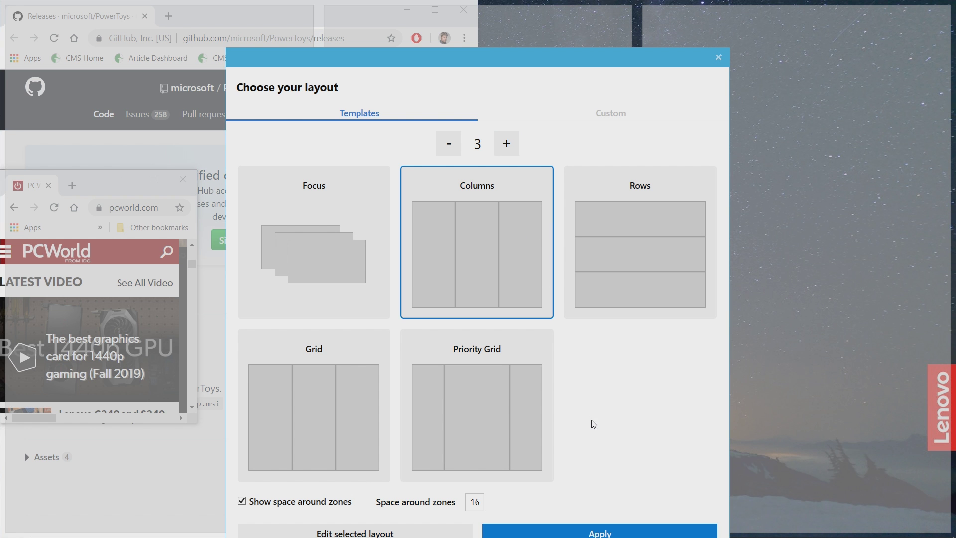
Apply the Columns layout and drag the PCWorld window into the right column.
click(594, 531)
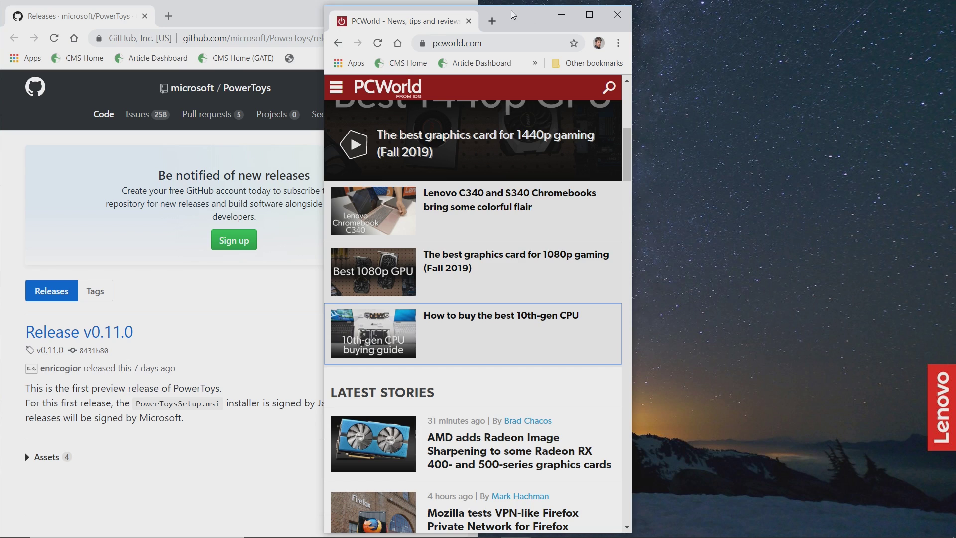
drag(513, 14, 701, 14)
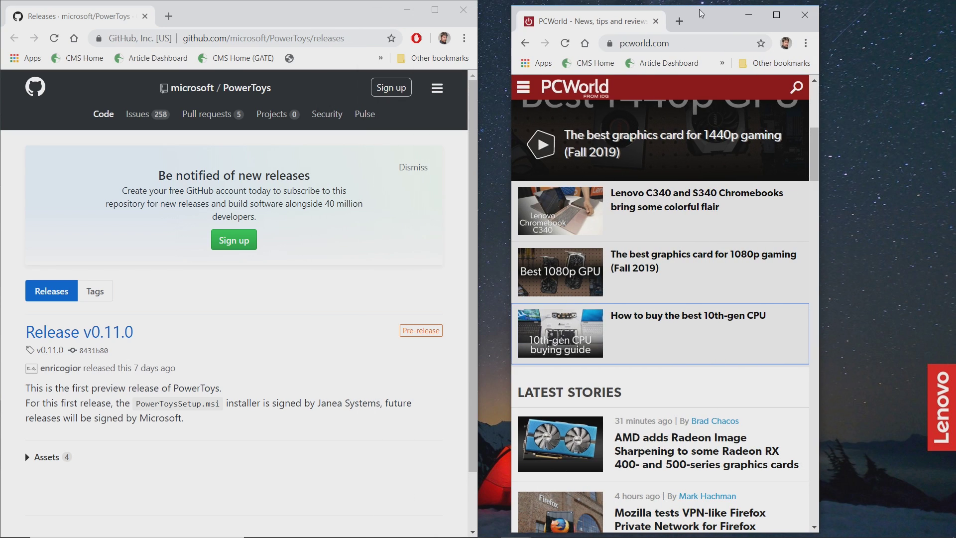
drag(702, 13, 833, 13)
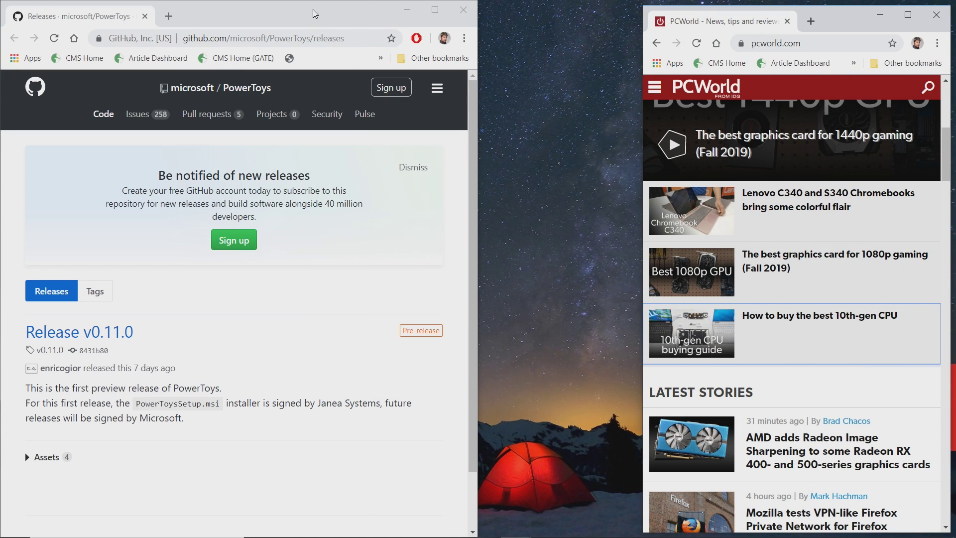
Put GitHub Releases in the middle column and a new Bing window in the left column.
click(317, 14)
key(super+Right)
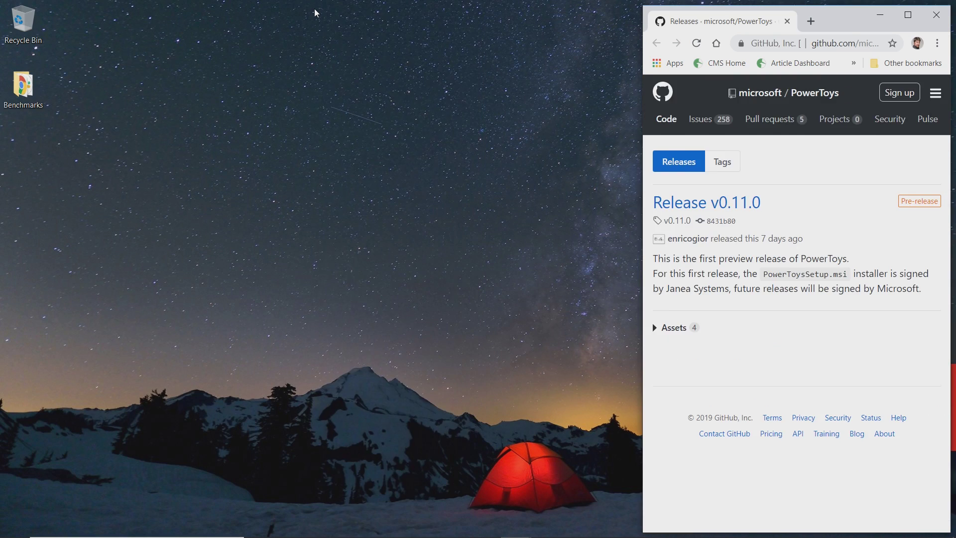
key(super+Left)
key(ctrl+n)
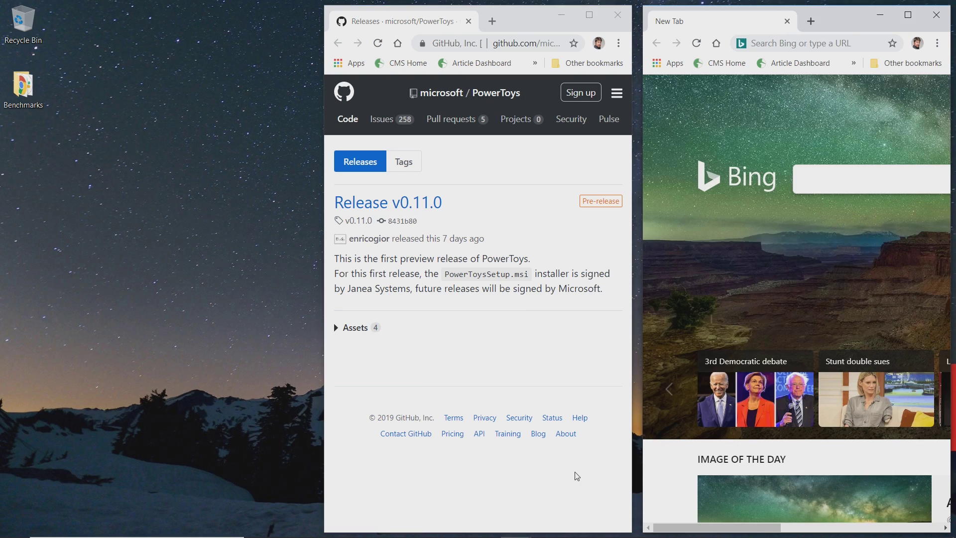
key(super+Left)
key(super+Left)
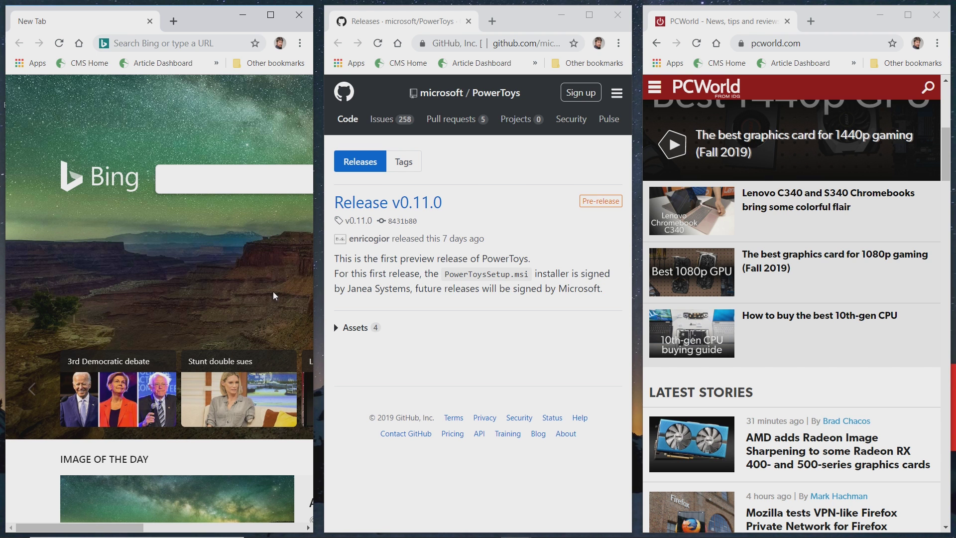
scroll(274, 297, down, 8)
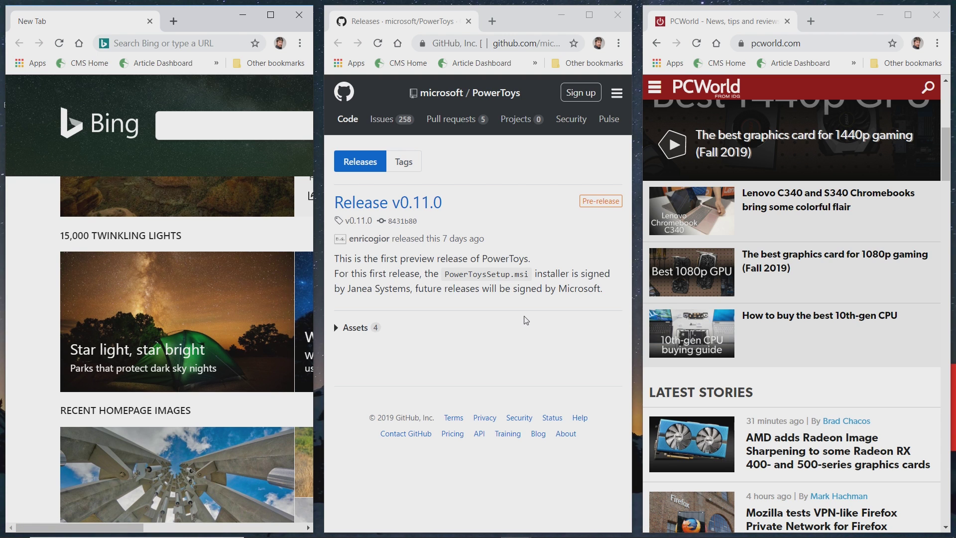
scroll(193, 324, down, 7)
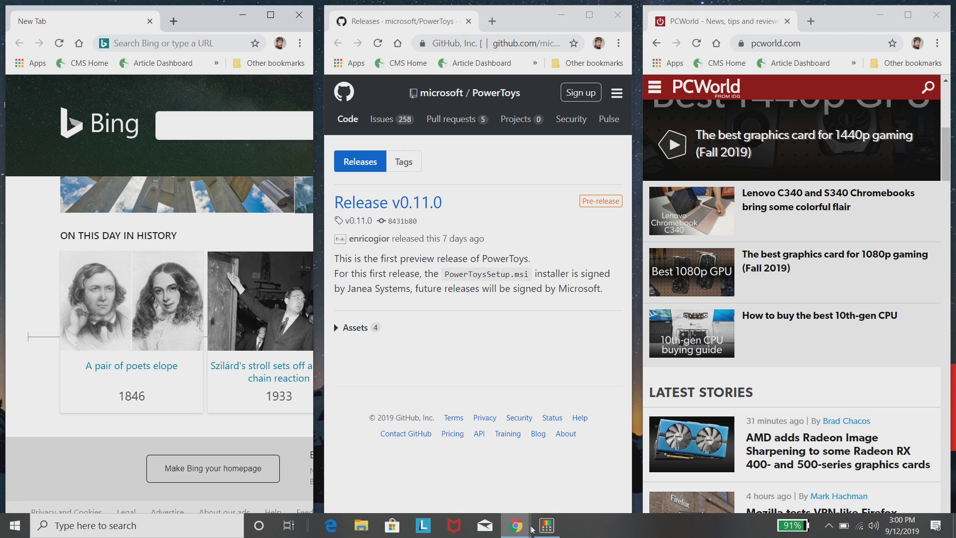
Reopen the FancyZones editor from PowerToys and show the Custom layouts tab.
click(547, 527)
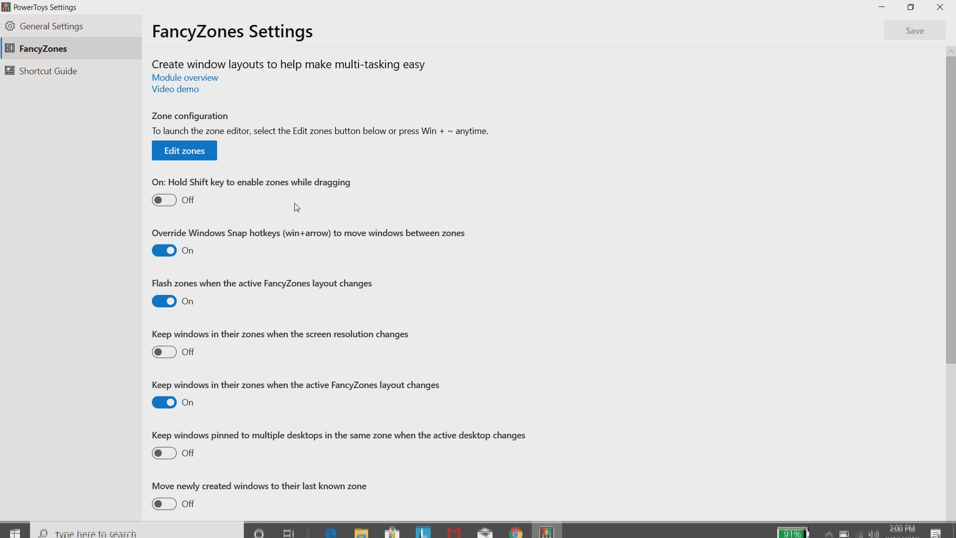
click(196, 157)
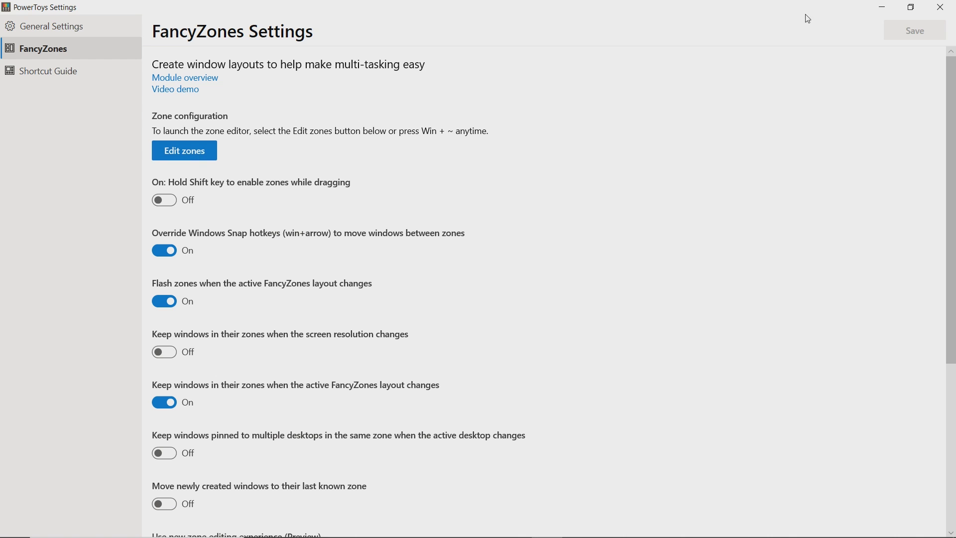
click(885, 11)
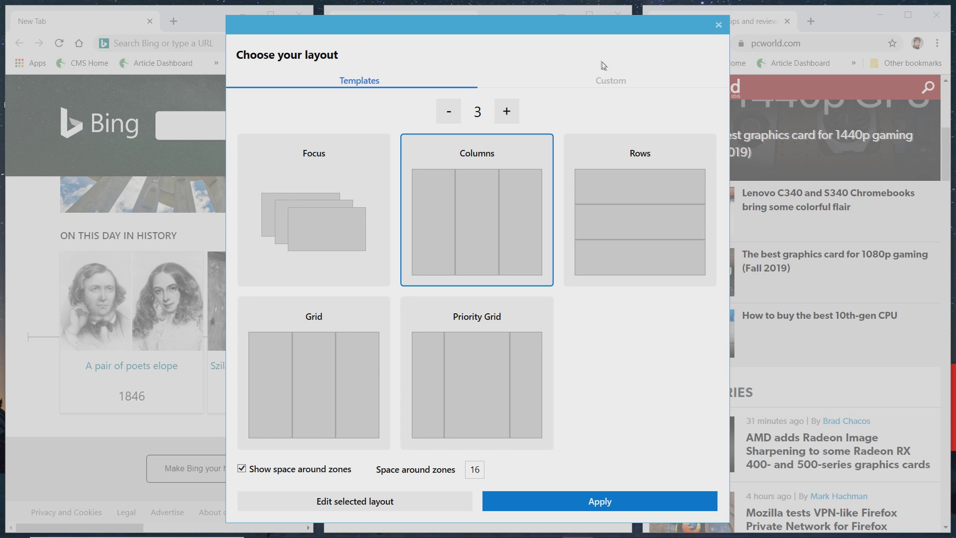
click(611, 80)
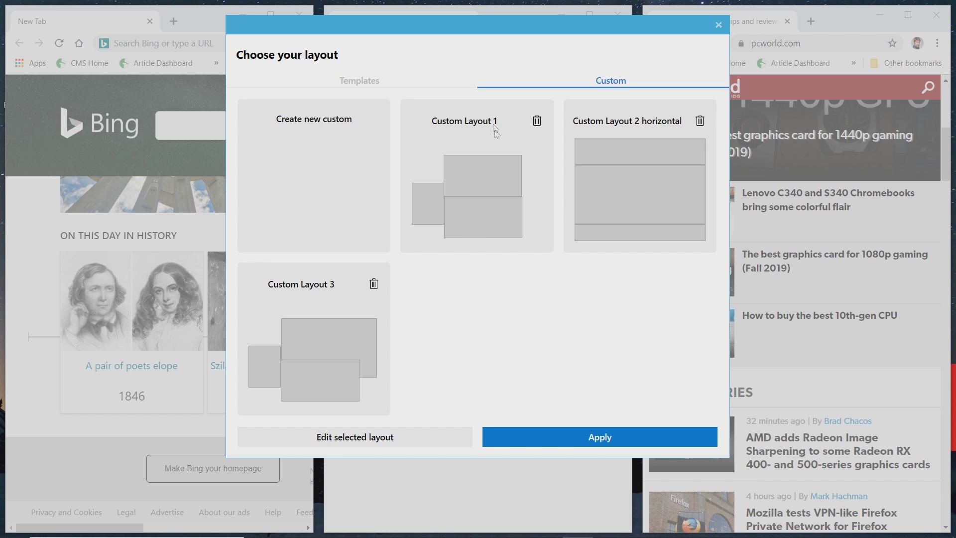
Apply Custom Layout 1, test-drag the Bing window across its zones, then return to the editor.
click(498, 163)
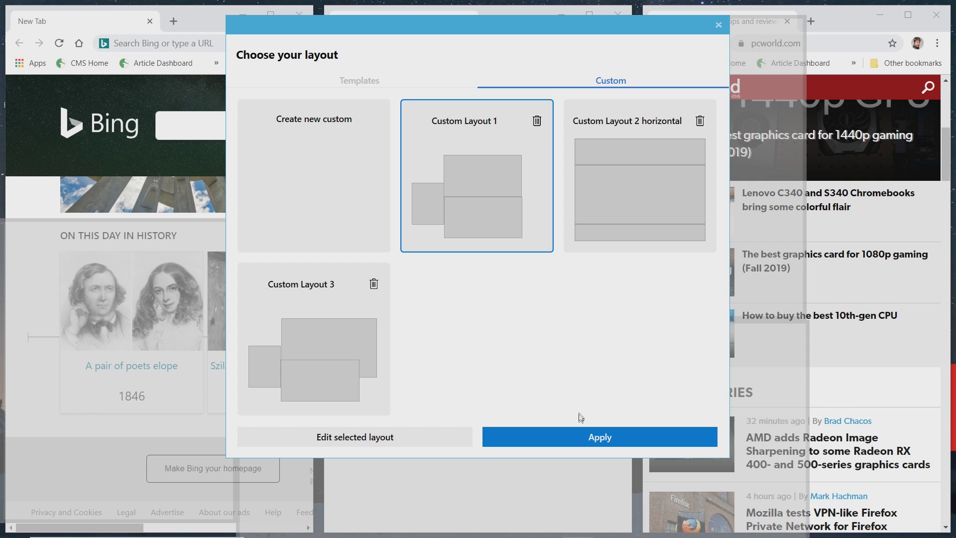
click(579, 429)
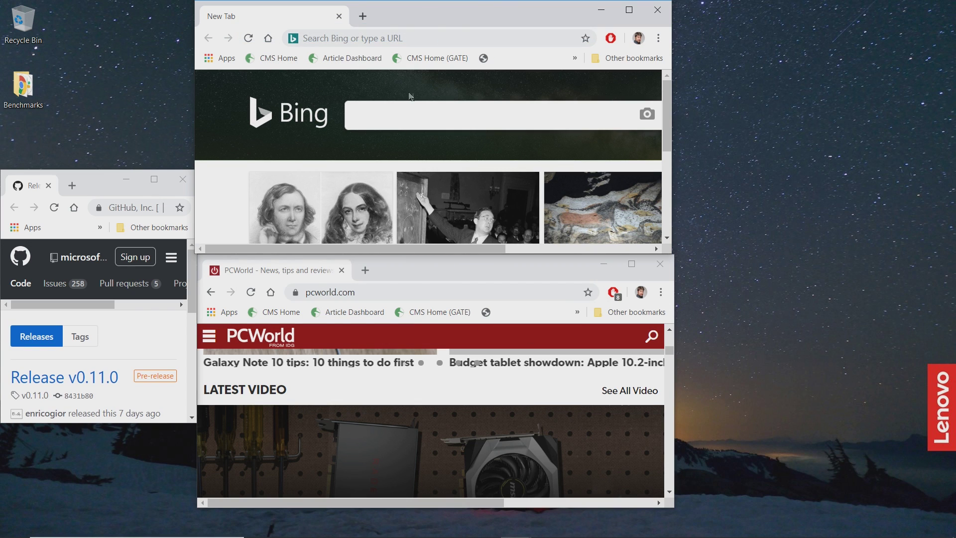
mouse_move(429, 10)
mouse_down()
mouse_move(463, 32)
mouse_move(437, 10)
mouse_up()
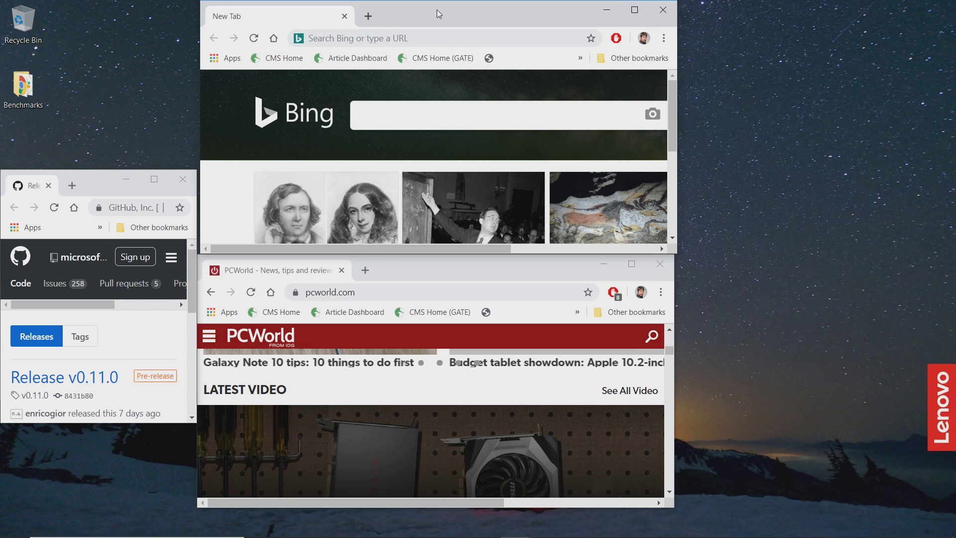
key(alt+Tab)
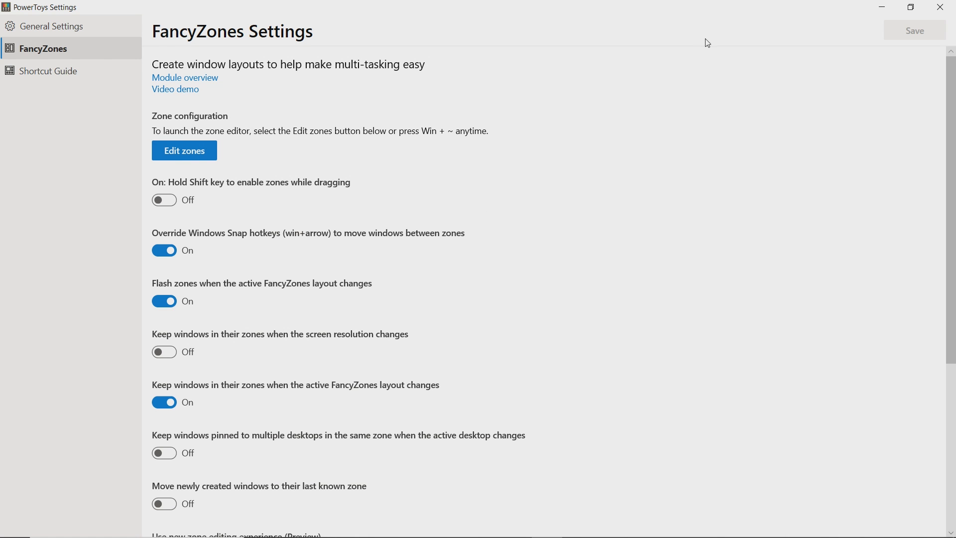
click(888, 15)
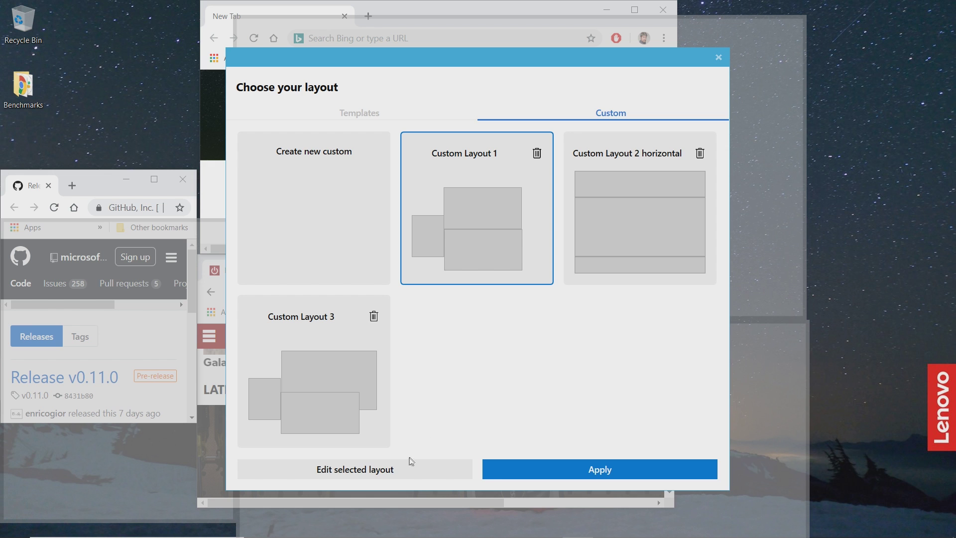
Edit Custom Layout 1, move the creator dialog aside, and widen the top Bing zone rightward.
click(406, 472)
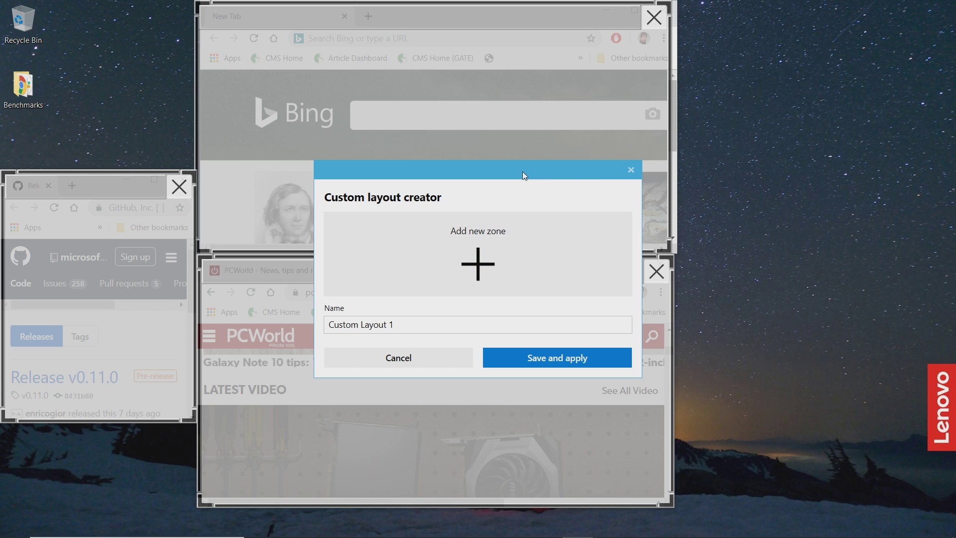
drag(526, 175, 766, 344)
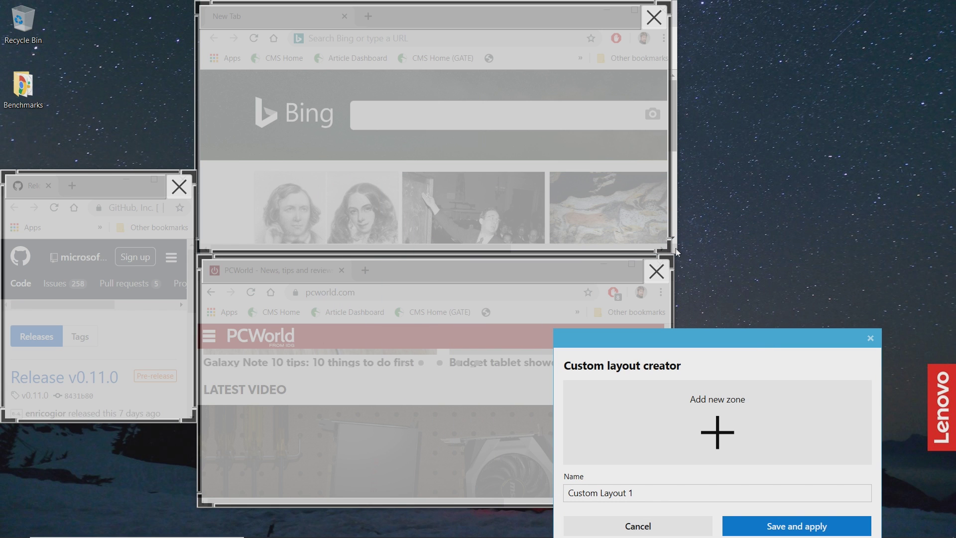
drag(669, 251, 903, 248)
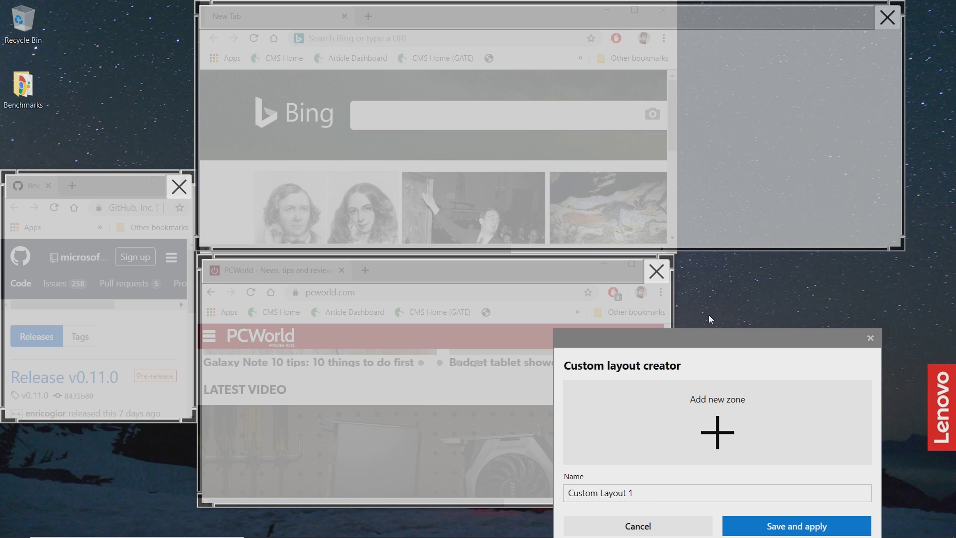
Rename the edited layout from 'Custom Layout 1' to 'Custom Layout test', then save and apply it.
click(718, 347)
drag(717, 347, 553, 102)
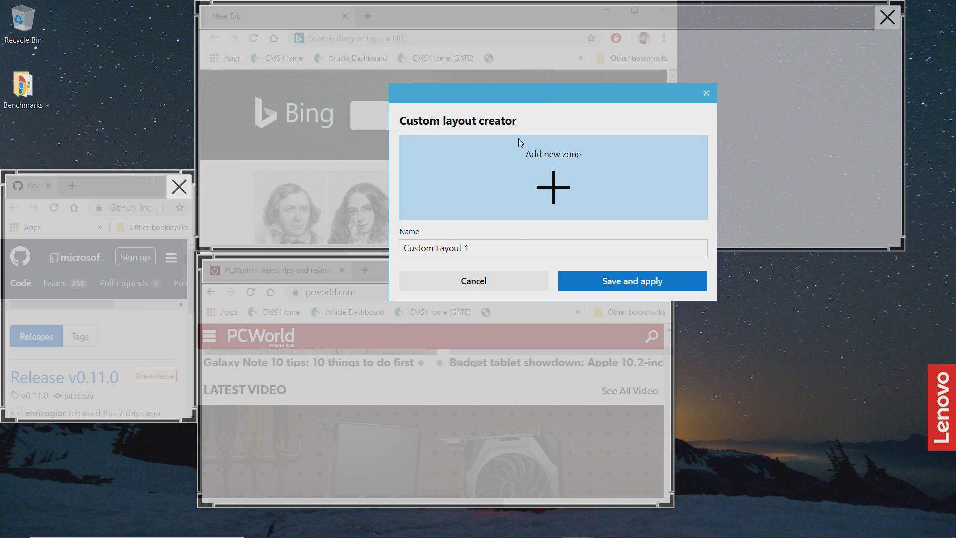
click(521, 248)
key(BackSpace)
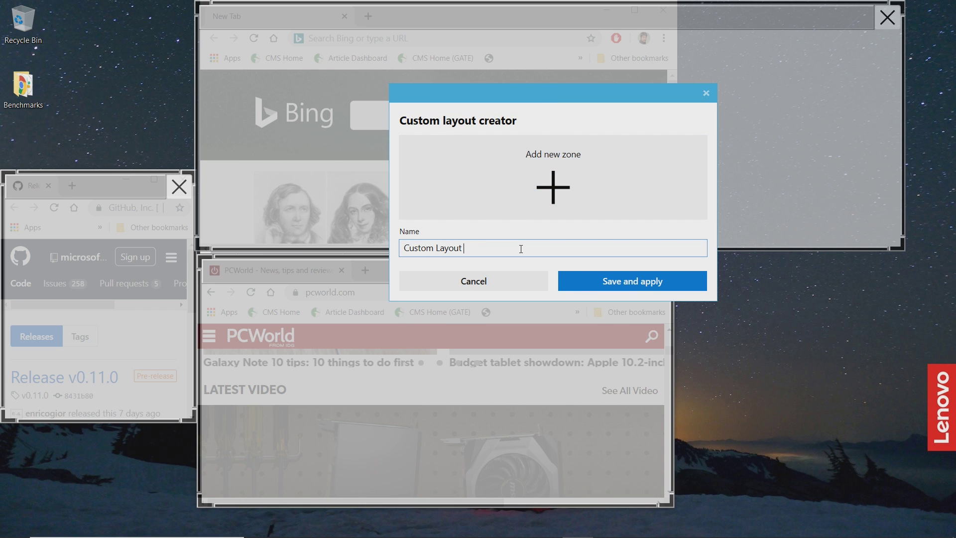
text(test)
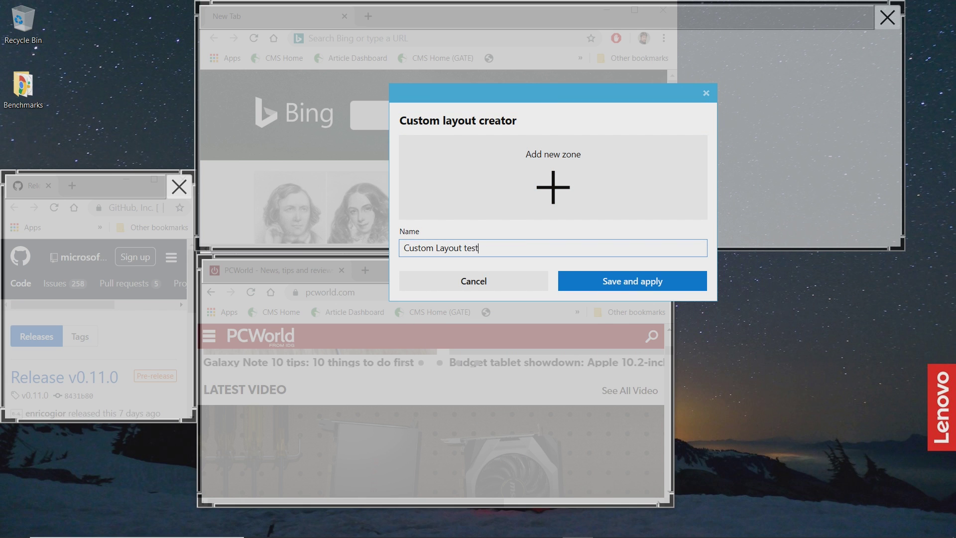
click(618, 281)
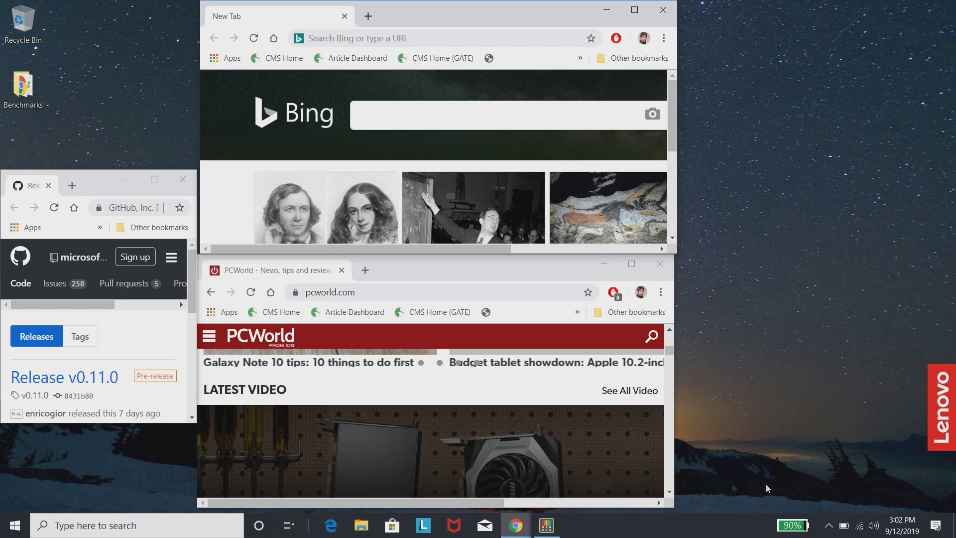
Bring PowerToys Settings back up on the FancyZones page from the taskbar icon.
click(547, 526)
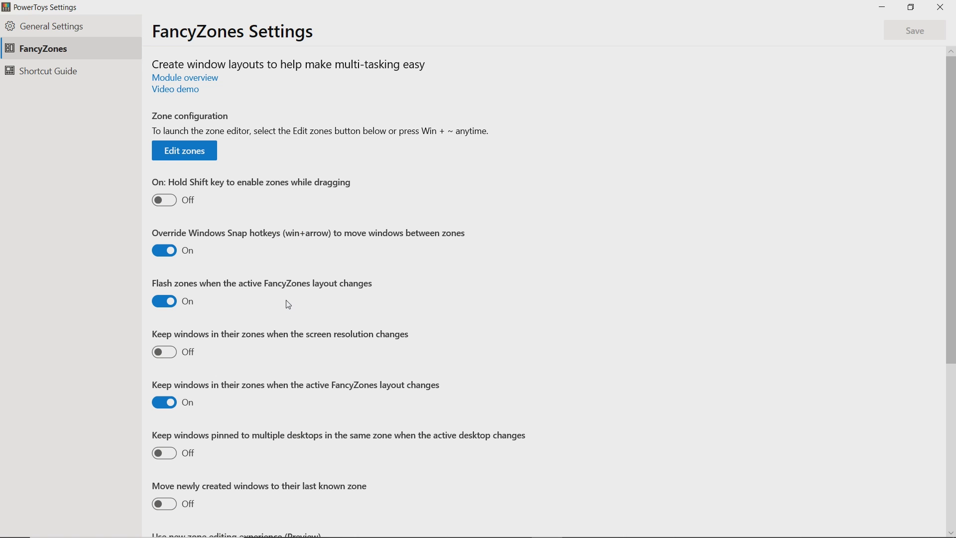
scroll(418, 442, down, 2)
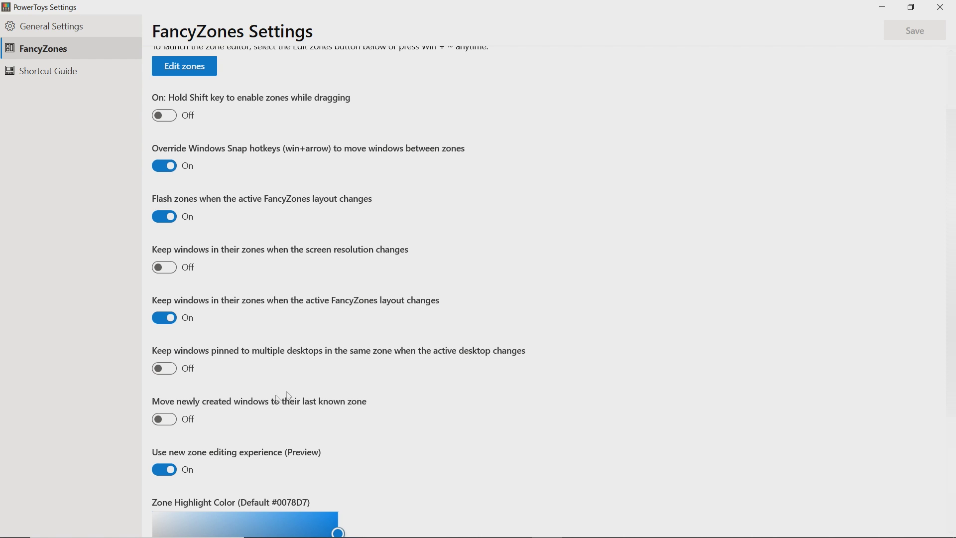
mouse_move(118, 535)
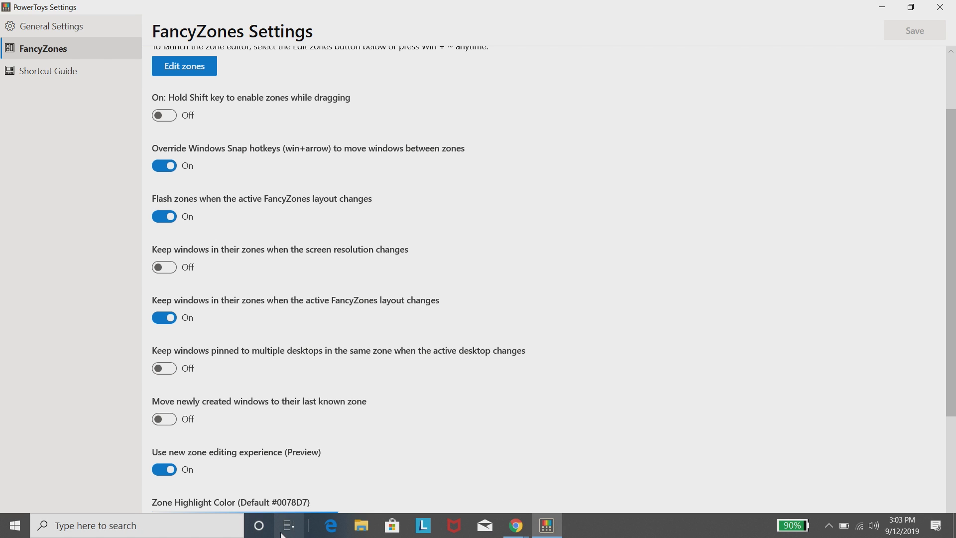